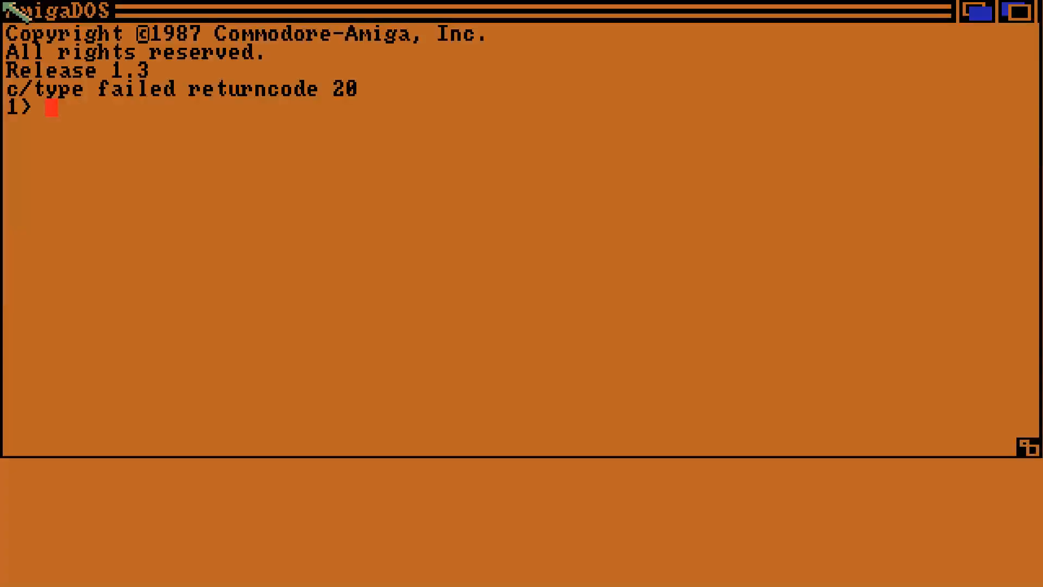
# Bring up the WinUAE properties dialog (F12) over the booted AmigaDOS shell.
pyautogui.press('F12')
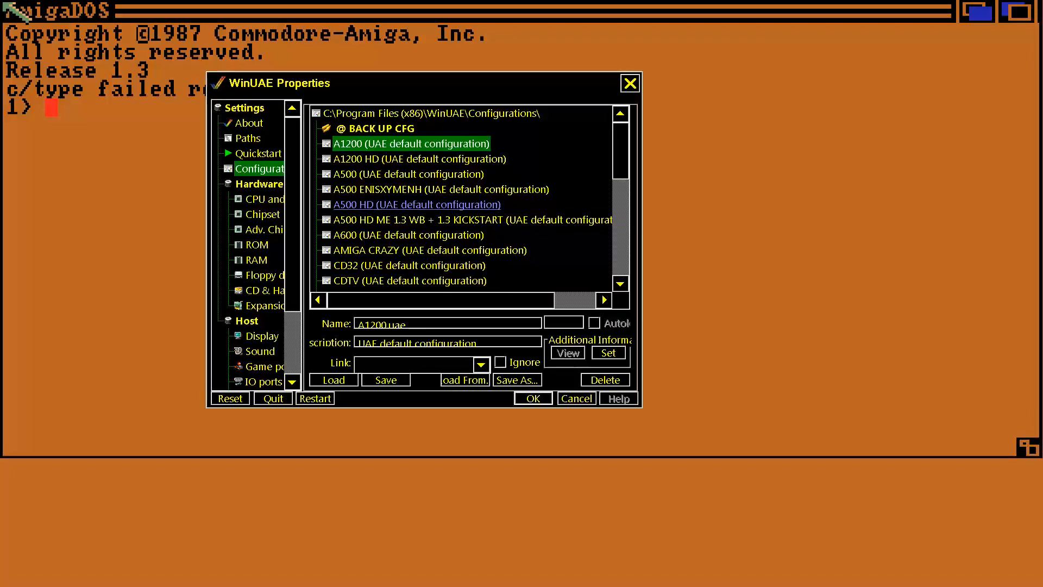
# Load the A600 default machine configuration from the Configurations list.
pyautogui.click(407, 235)
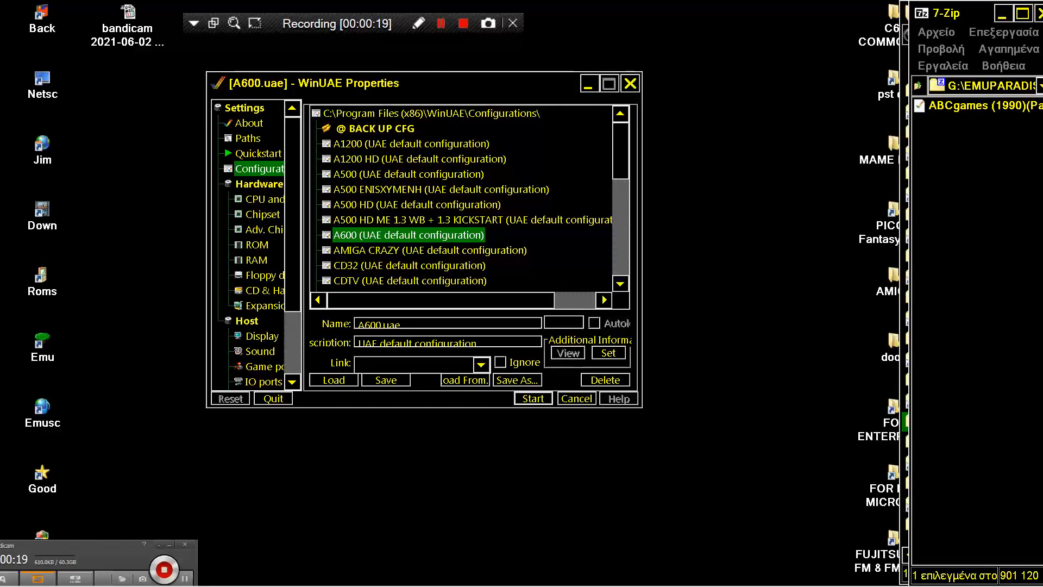
# Insert the ABCgames .adf by dragging it from 7-Zip onto the WinUAE window.
pyautogui.moveTo(979, 105); pyautogui.dragTo(809, 114)
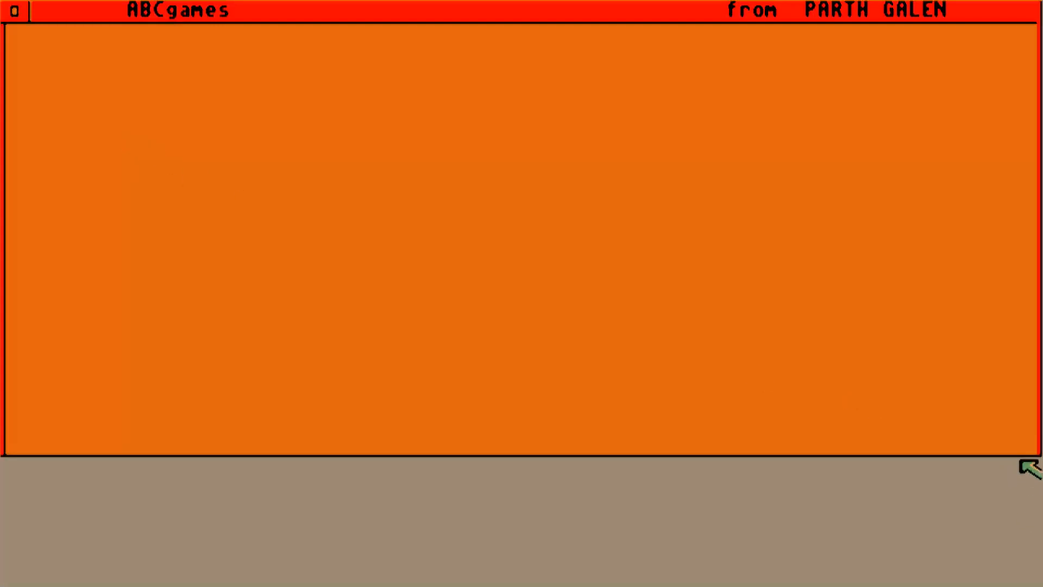
# Start the ABCgames mouse tutorial and advance it with a right mouse button press.
pyautogui.click(786, 218)
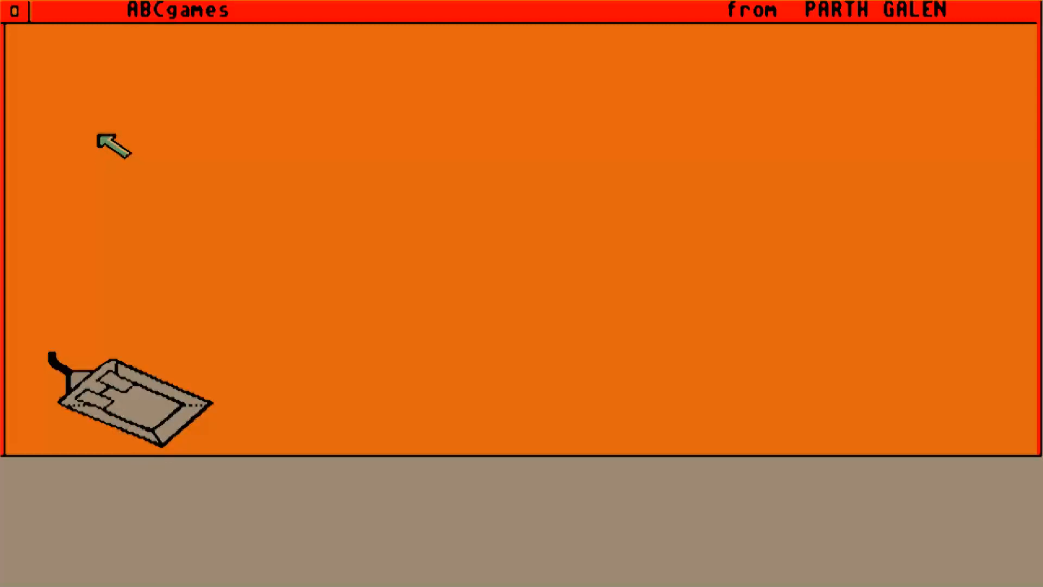
pyautogui.rightClick(163, 200)
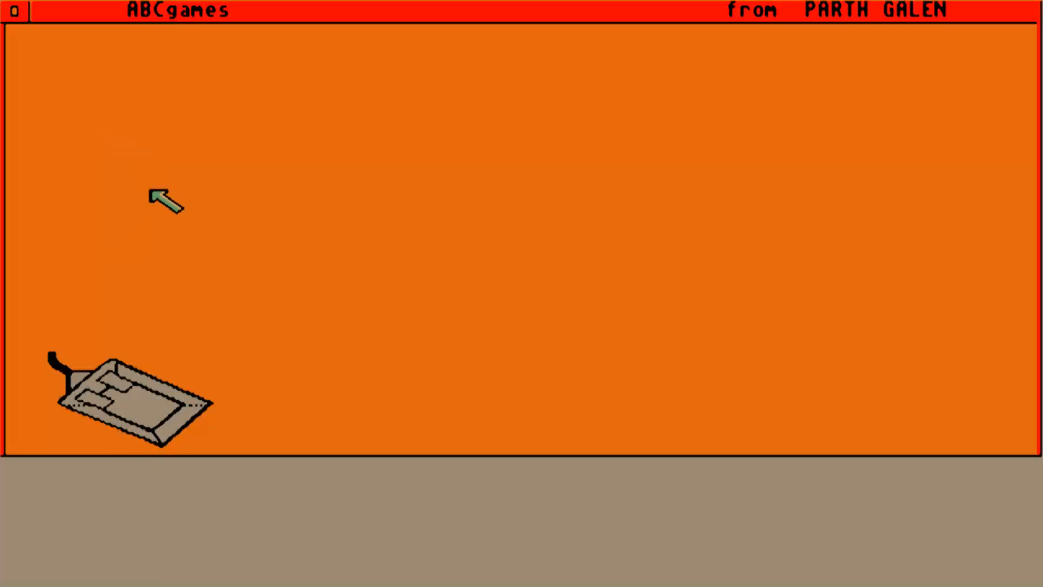